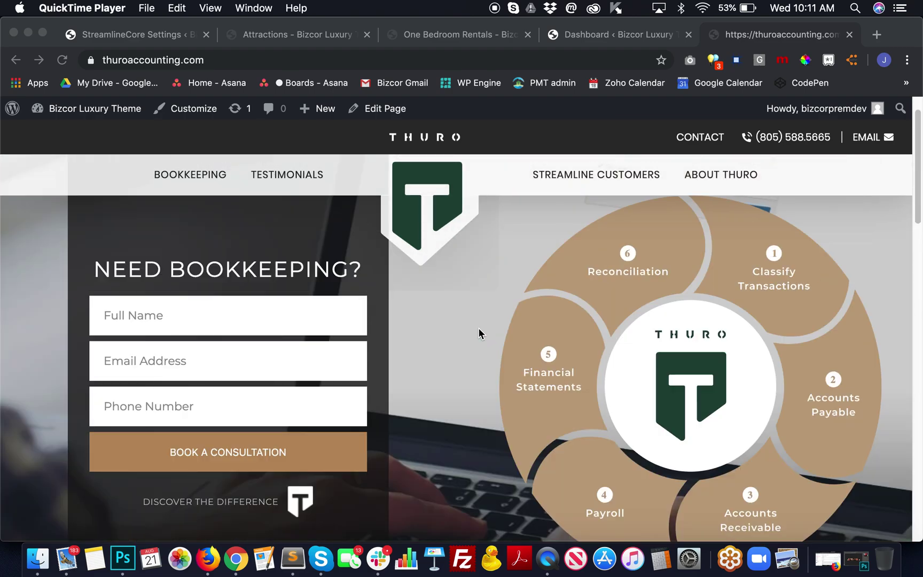
Step: Open the site's home page for editing in WordPress
scroll(477, 327, up, 2)
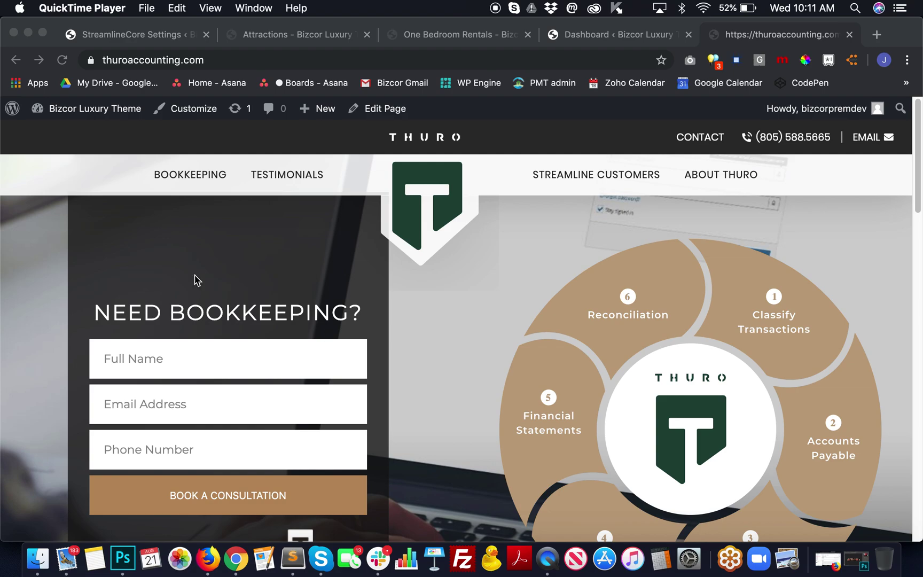
click(33, 322)
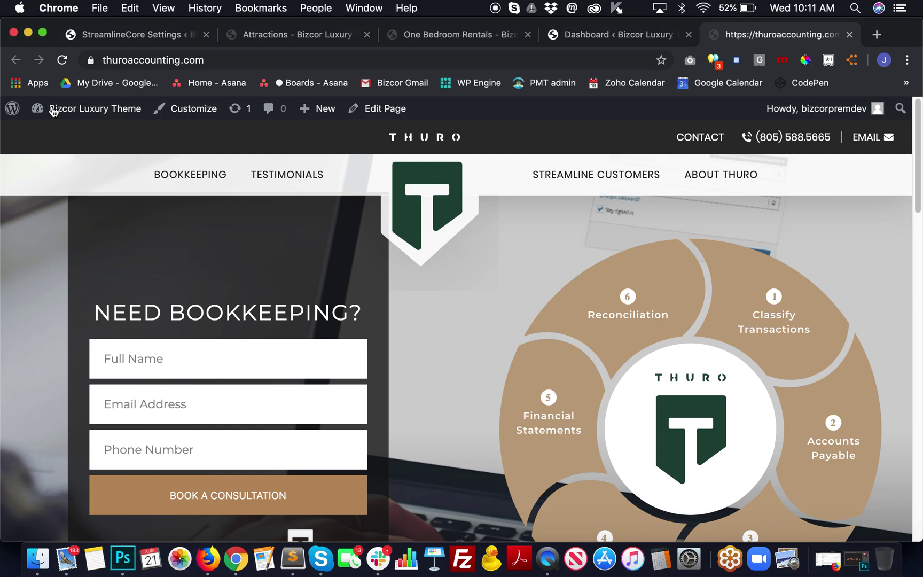
mouse_move(53, 110)
scroll(484, 343, down, 3)
scroll(483, 343, up, 3)
click(383, 110)
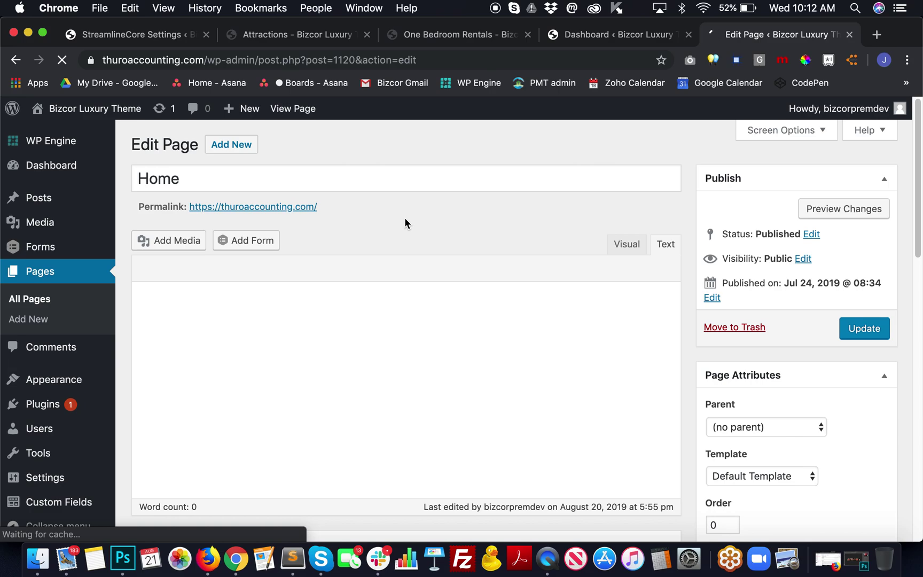
Step: Add a new row to the Reviews Slider table on the Home page
scroll(405, 219, down, 6)
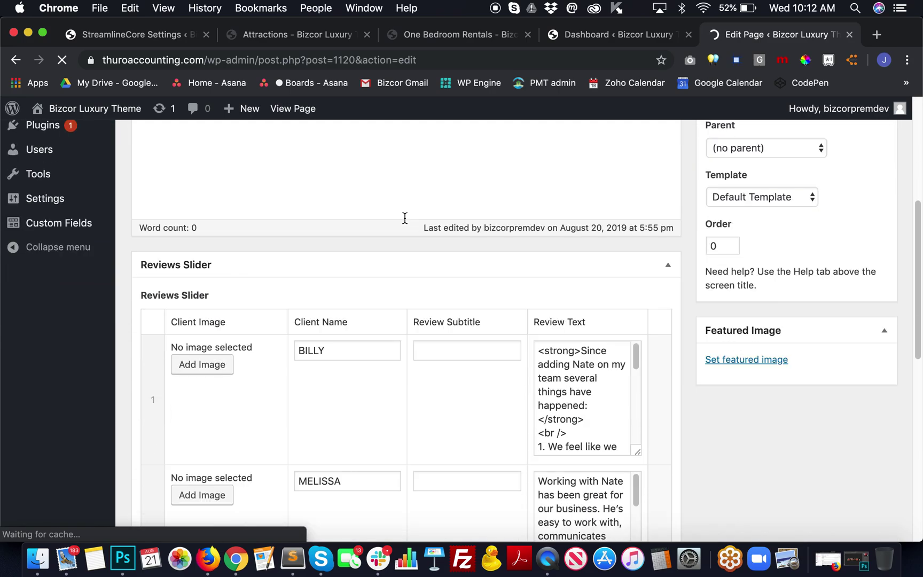
scroll(375, 360, down, 1)
scroll(375, 363, down, 2)
scroll(376, 363, up, 1)
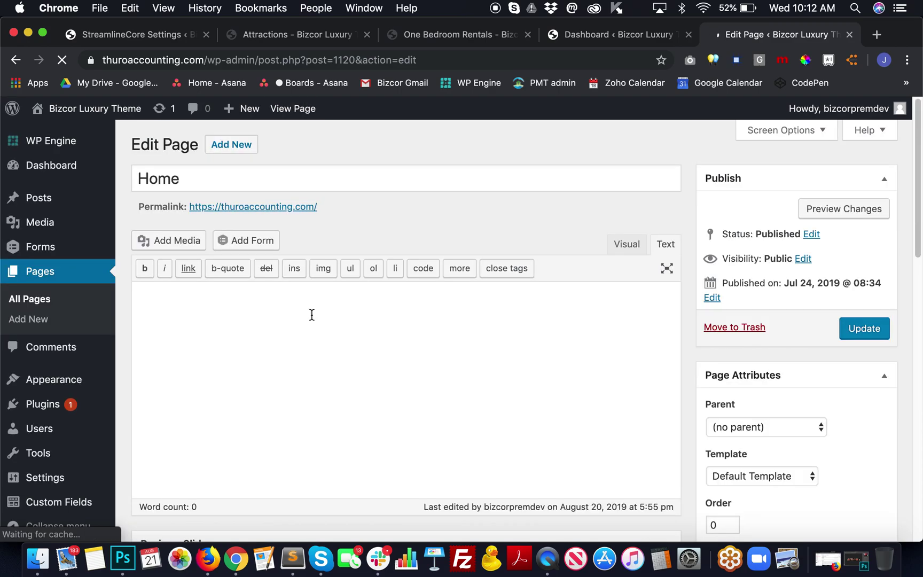
scroll(360, 342, down, 10)
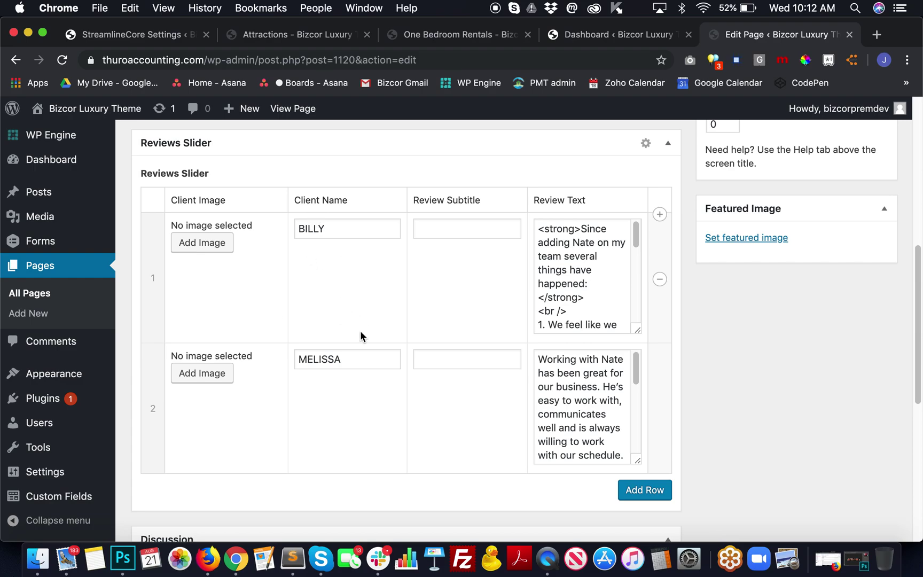
click(643, 492)
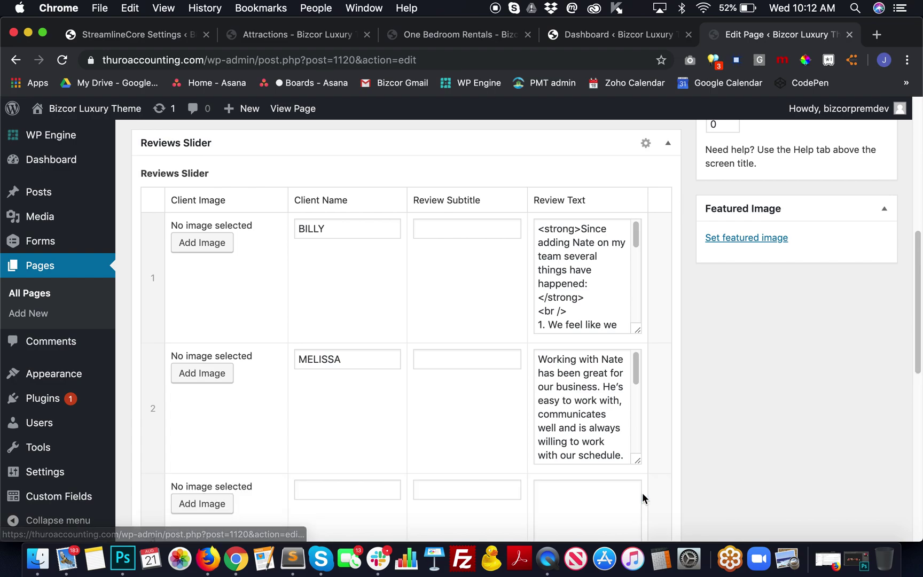
scroll(416, 446, down, 3)
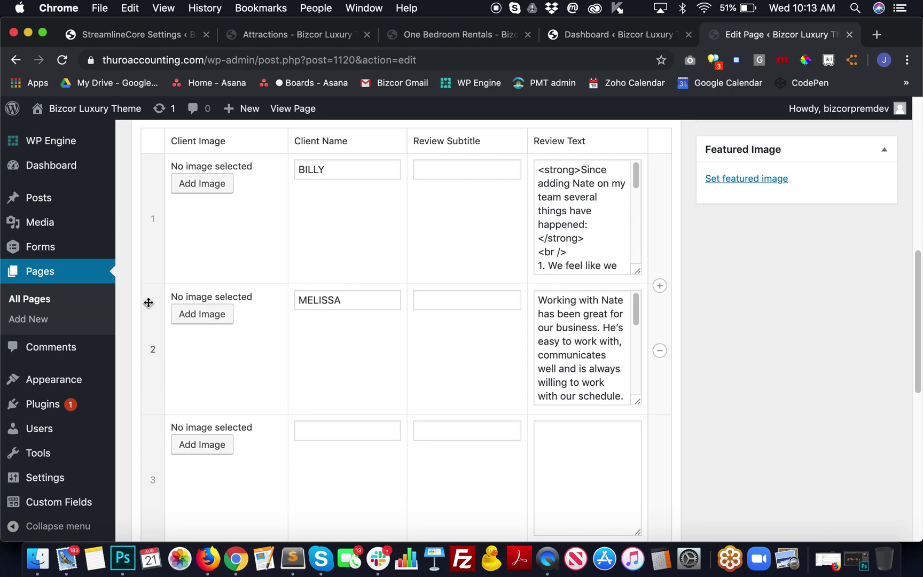
Step: Fill in the client's name in row 3 of the Reviews Slider and paste the Midway Vacation Properties testimonial as its review text
click(333, 429)
text(TRAVIS)
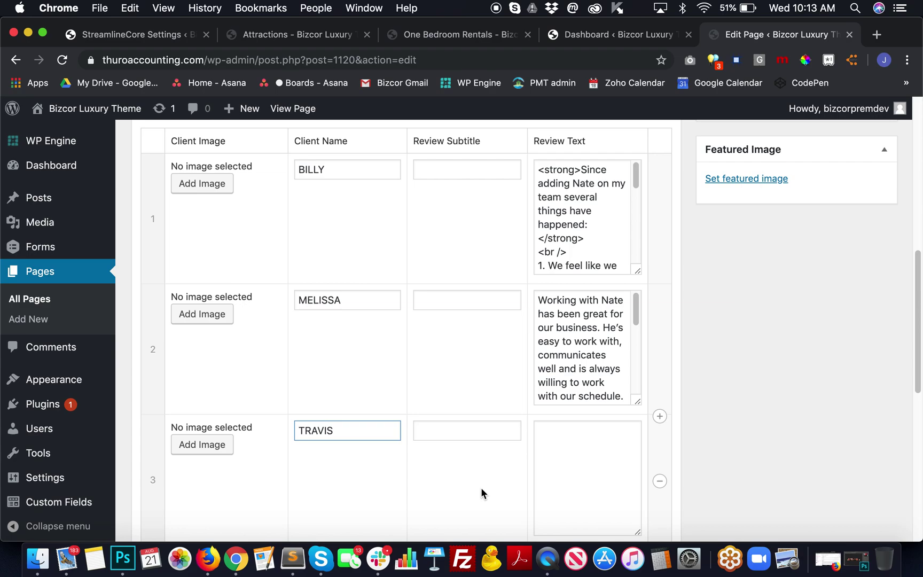
click(563, 445)
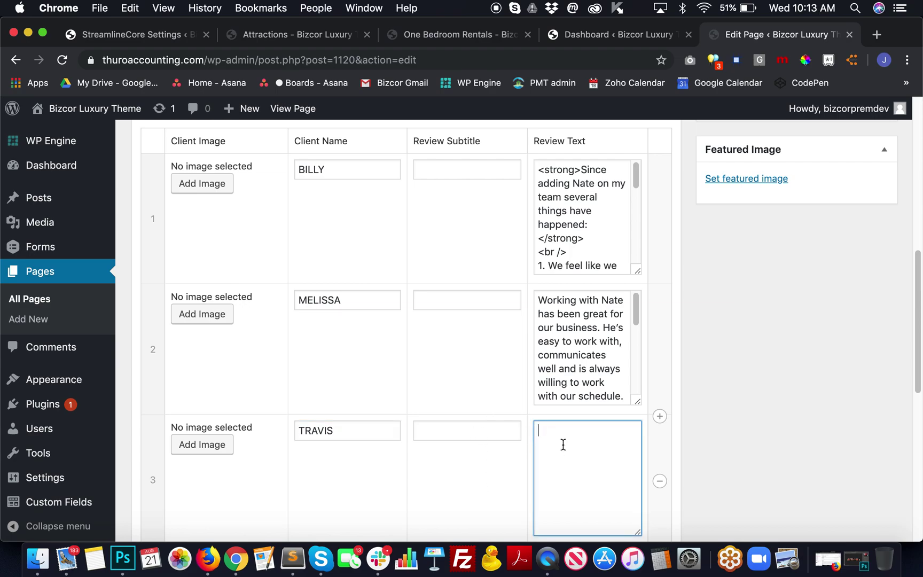
key(super+v)
click(783, 426)
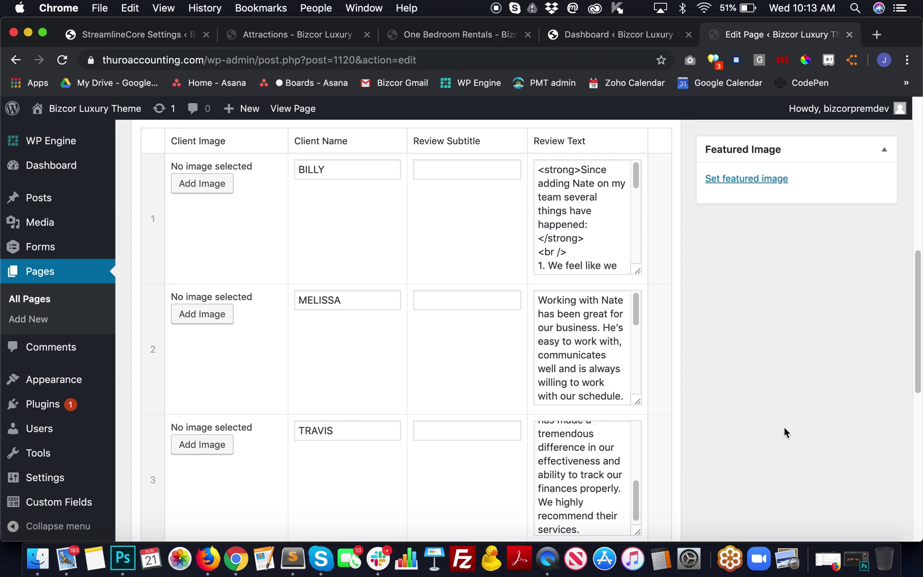
Step: Read through the review texts in the Reviews Slider rows and compare the new entry with the existing ones
scroll(486, 459, down, 4)
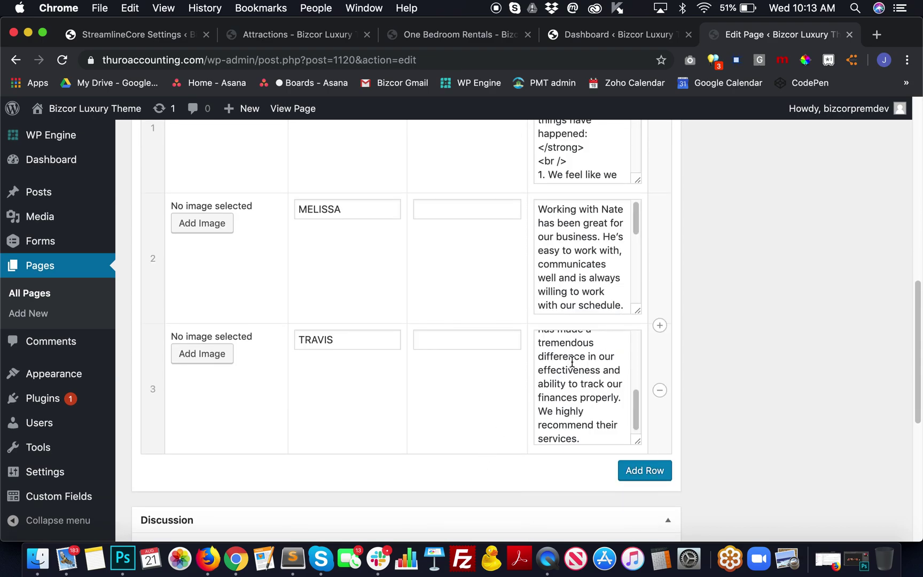
scroll(571, 362, up, 5)
scroll(585, 306, up, 2)
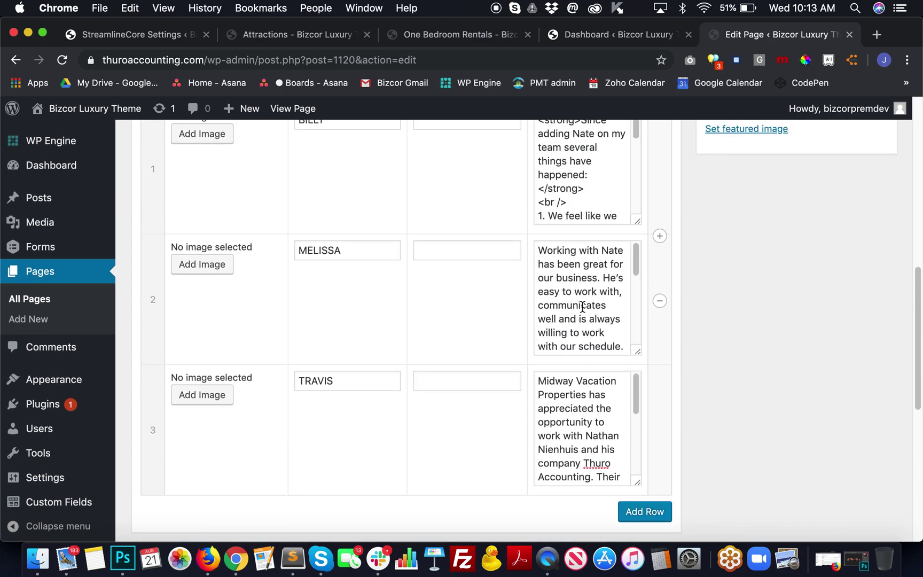
scroll(582, 306, up, 4)
scroll(555, 251, down, 4)
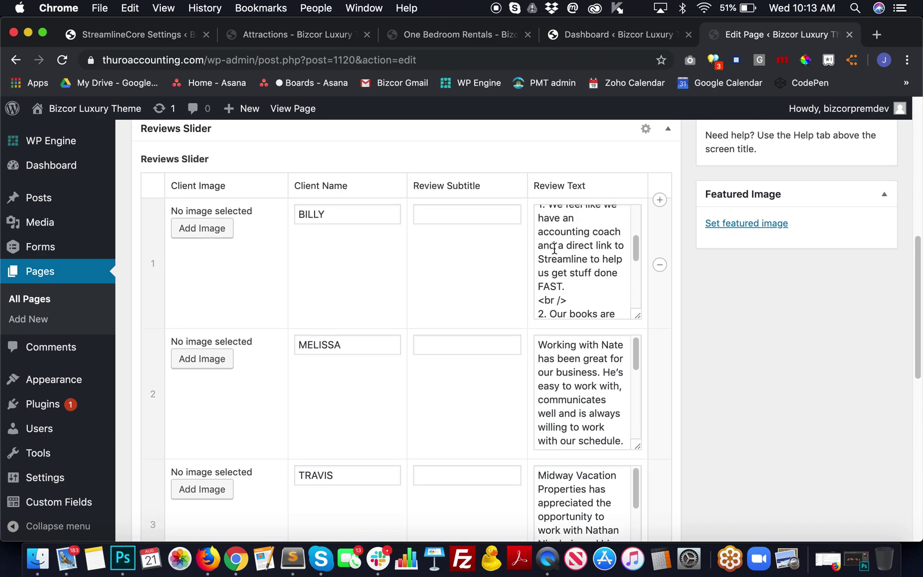
scroll(554, 248, down, 8)
scroll(554, 248, up, 4)
scroll(554, 250, up, 1)
scroll(546, 268, up, 5)
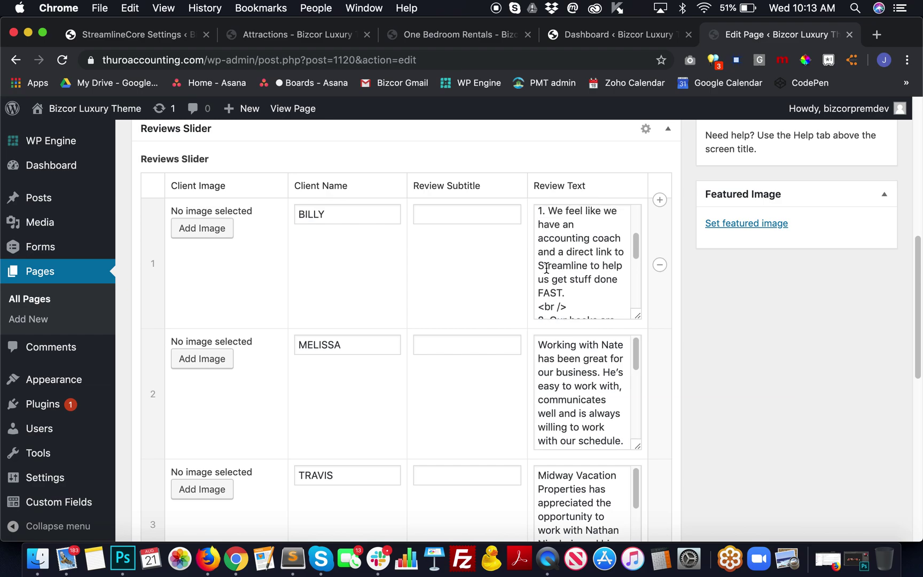
scroll(546, 268, up, 2)
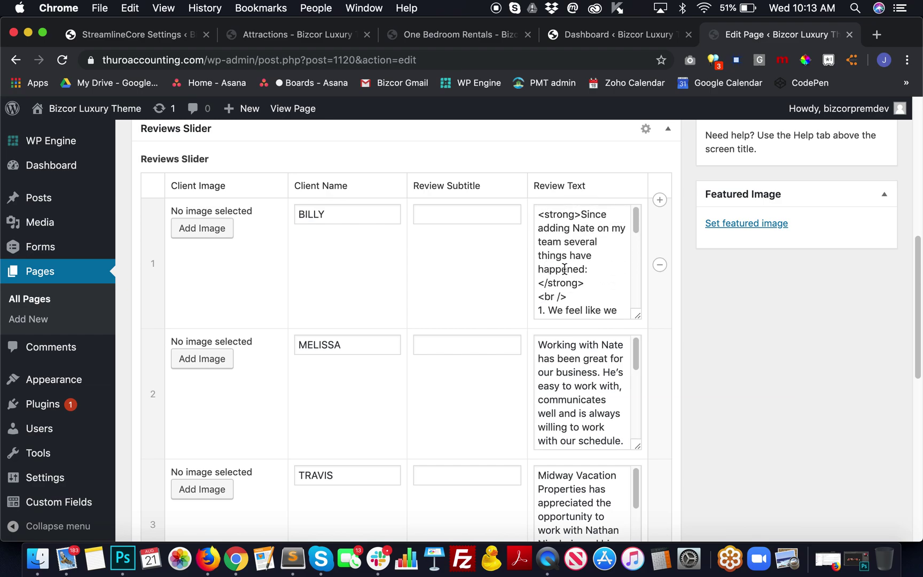
scroll(728, 336, down, 5)
scroll(569, 384, down, 5)
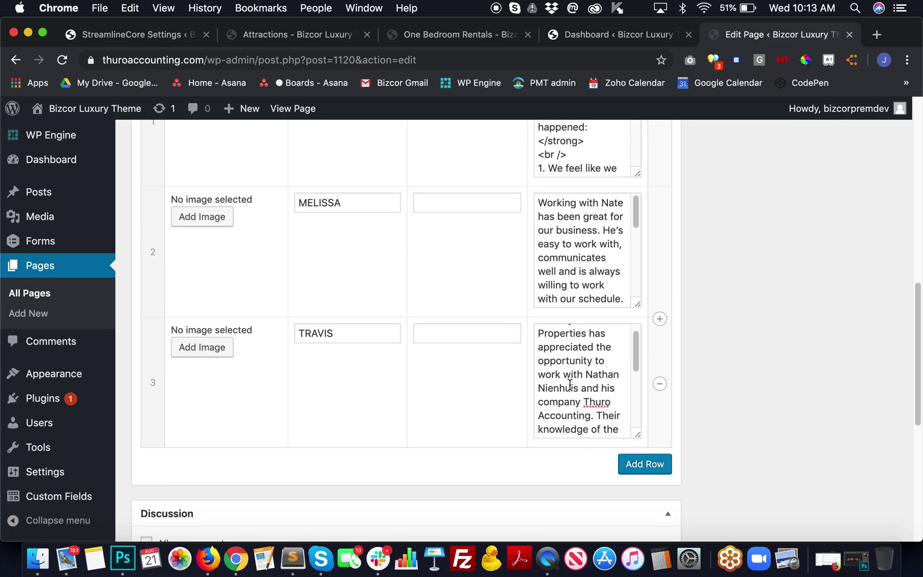
scroll(570, 384, up, 5)
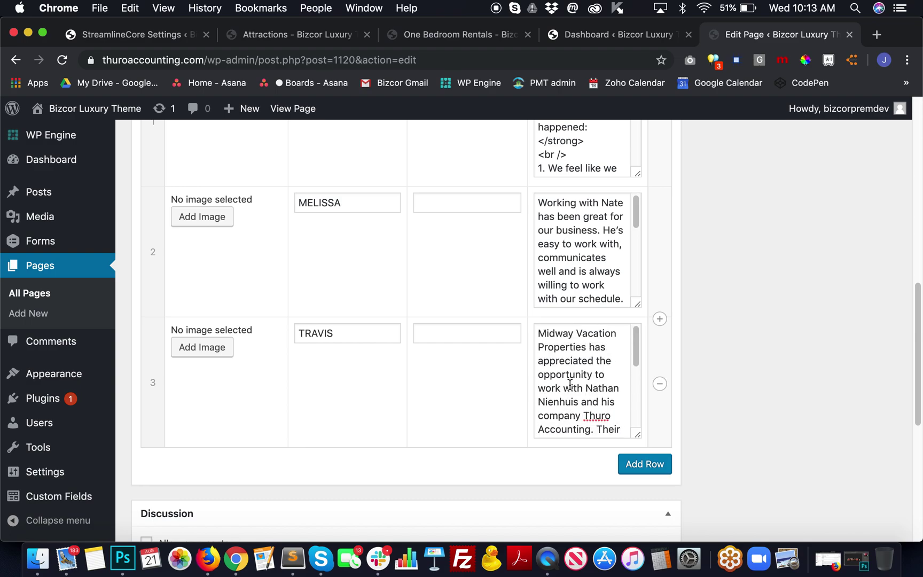
scroll(798, 420, down, 6)
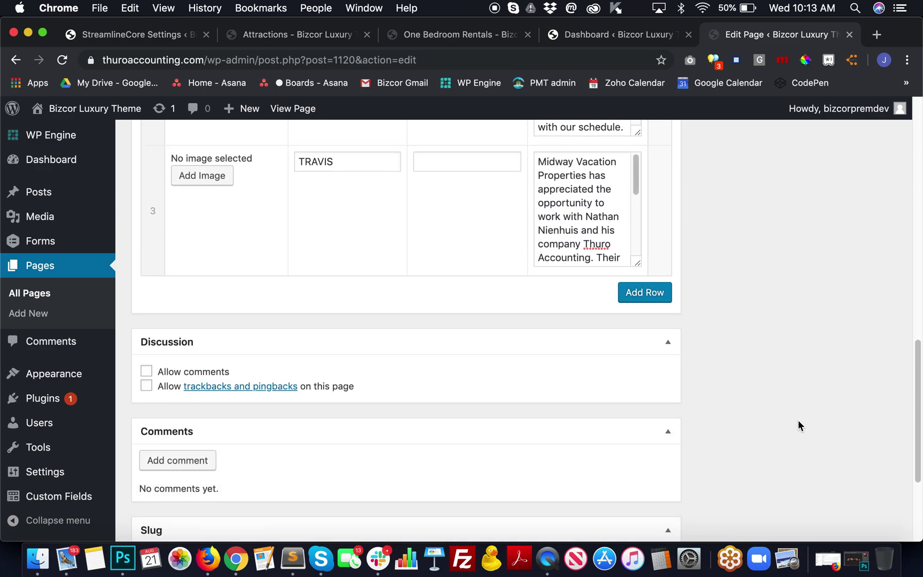
scroll(797, 424, down, 3)
Step: Update the Home page to save the new review
scroll(797, 424, up, 15)
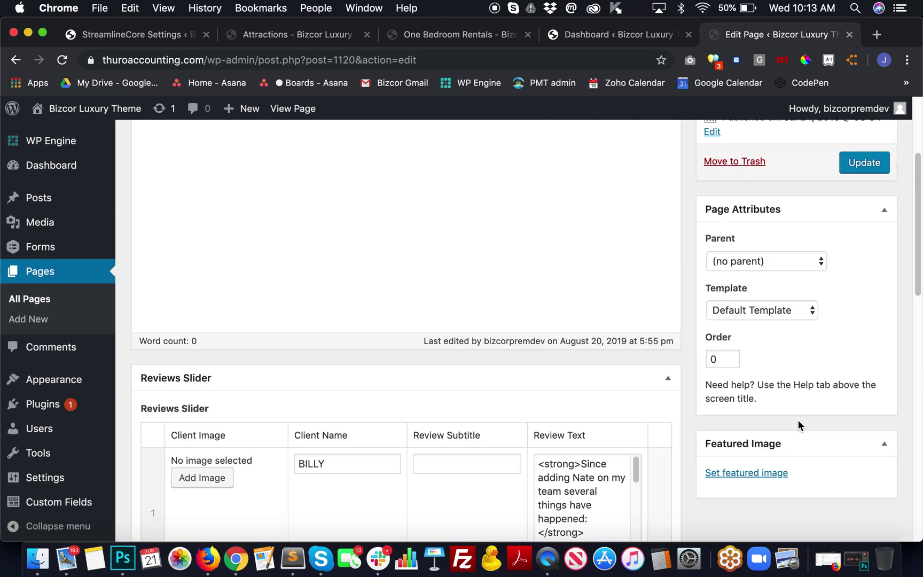
scroll(798, 419, up, 3)
click(875, 244)
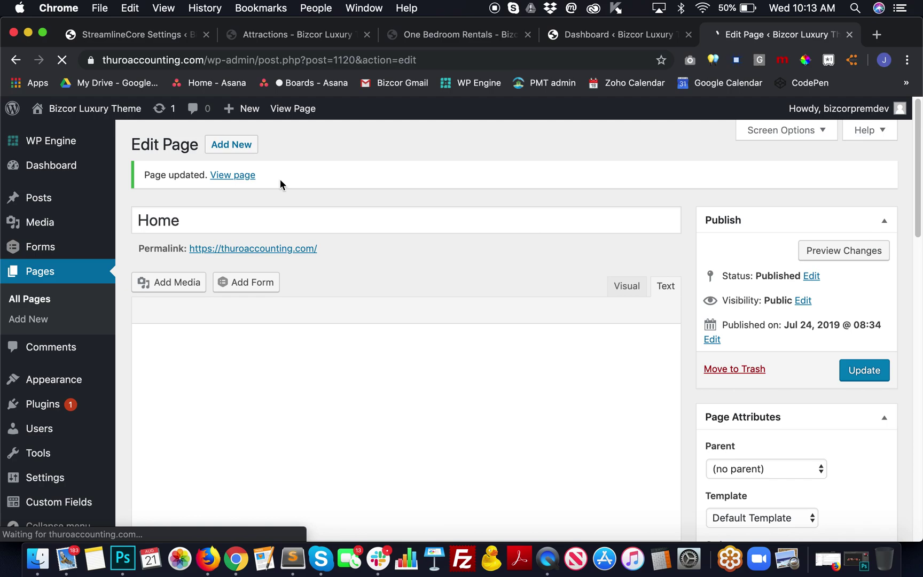
Step: View the live home page and show the third testimonial in its reviews slider
click(295, 113)
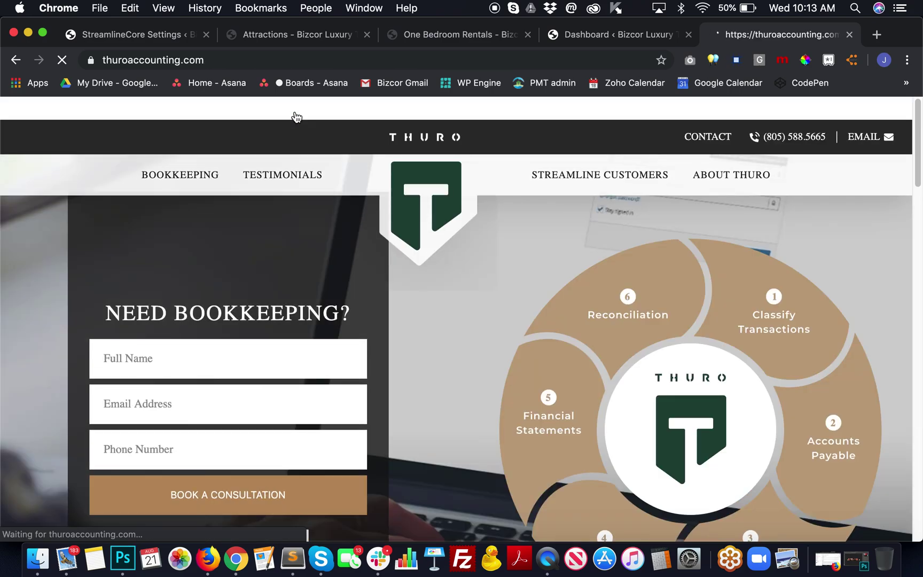
scroll(471, 389, down, 15)
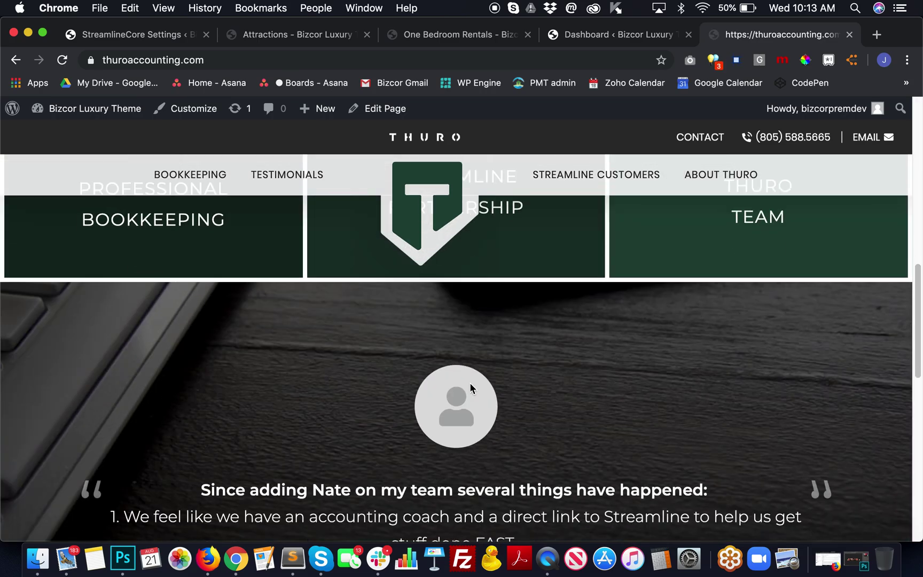
click(464, 440)
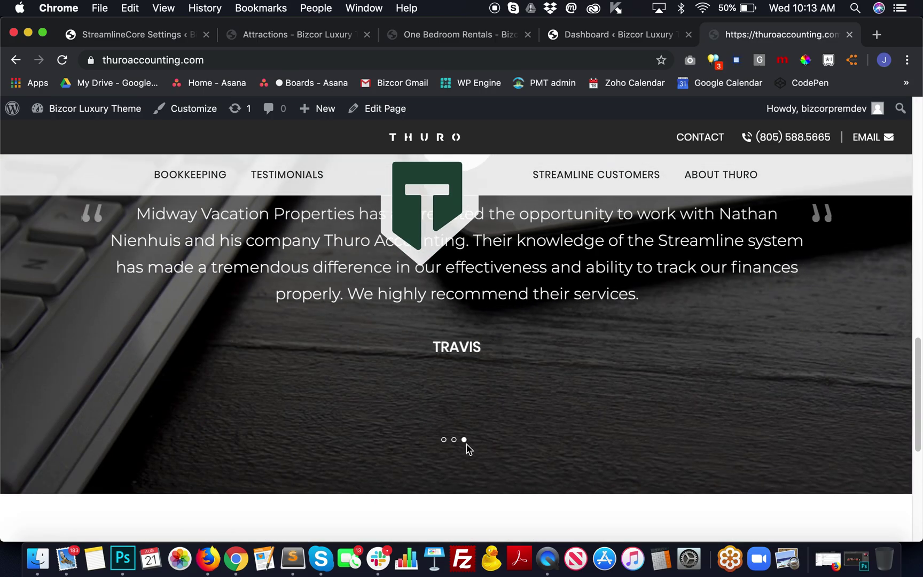
scroll(467, 448, down, 8)
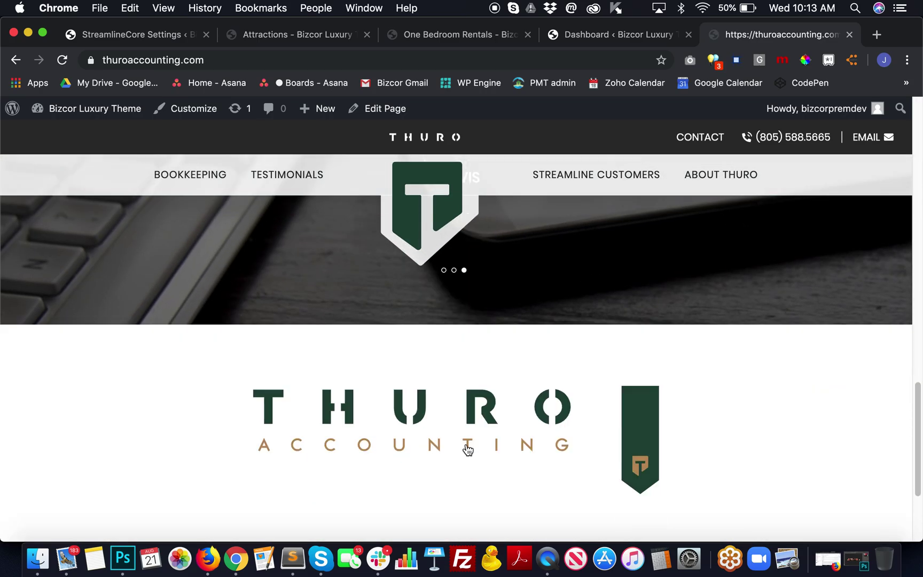
scroll(466, 449, up, 12)
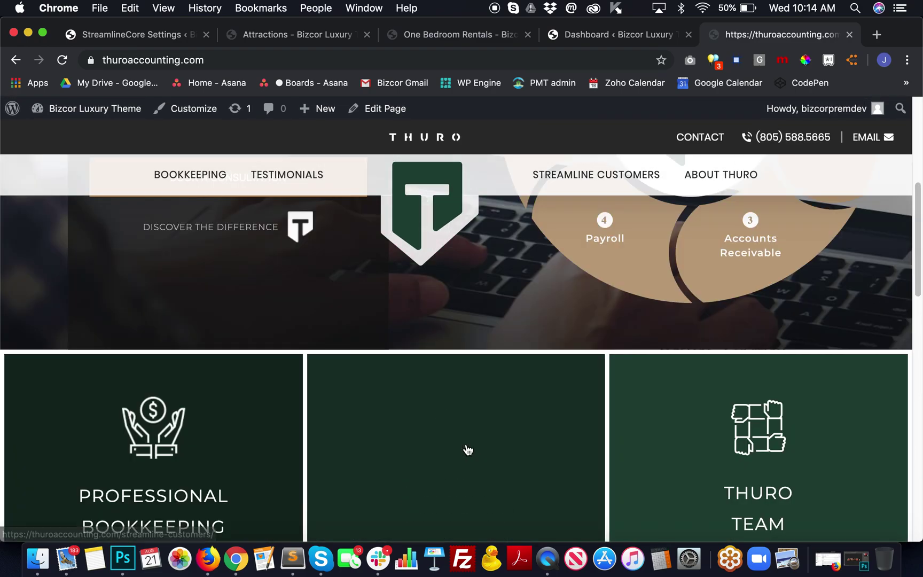
scroll(793, 478, up, 4)
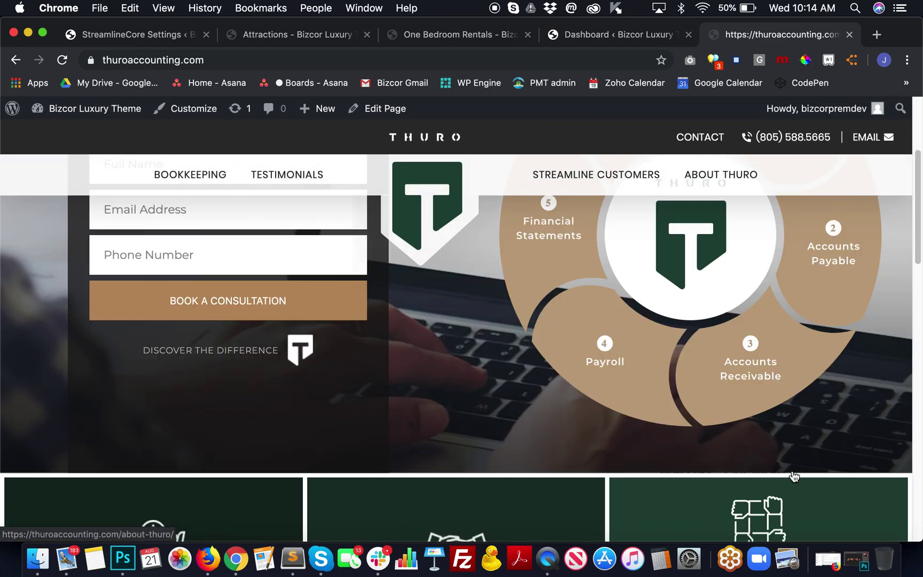
scroll(529, 372, up, 3)
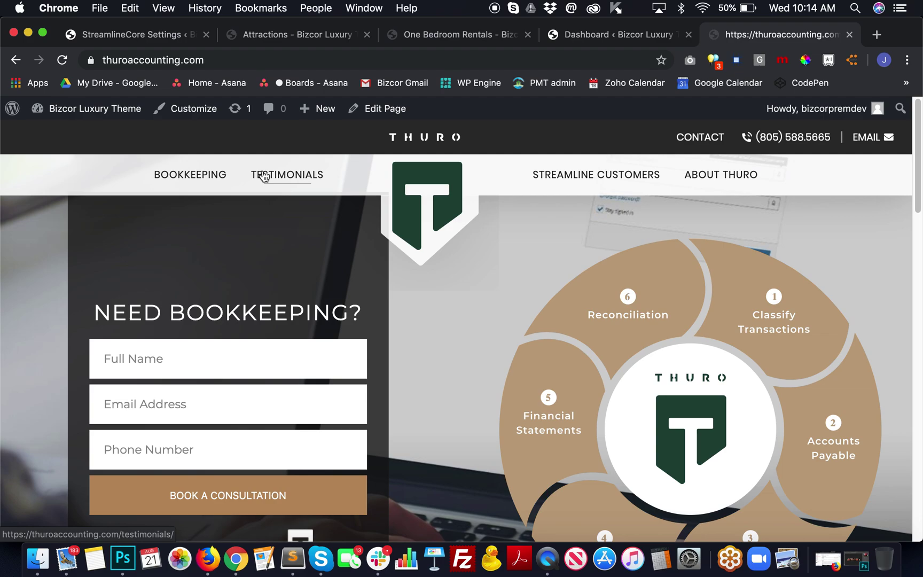
Step: Reopen the Home page for editing and switch its content editor to Visual mode
click(388, 115)
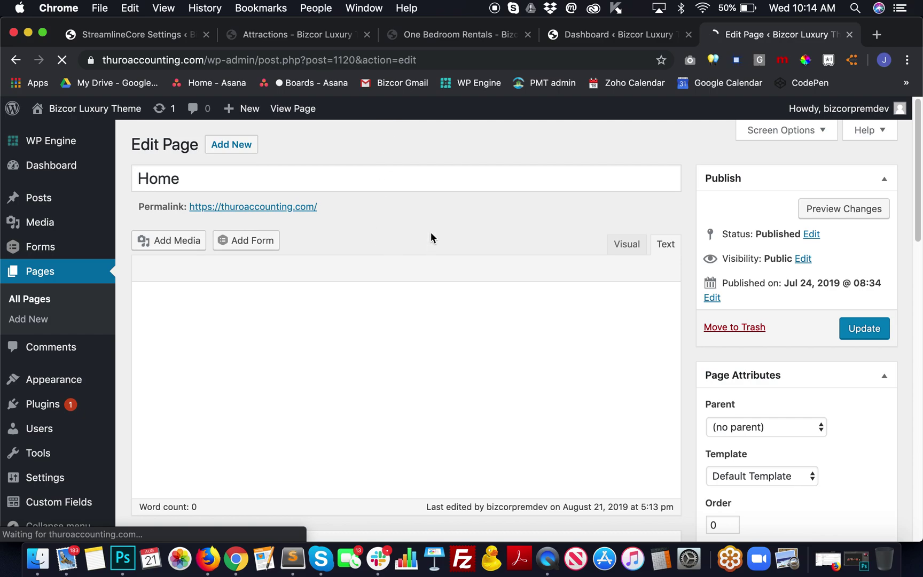
scroll(289, 359, down, 2)
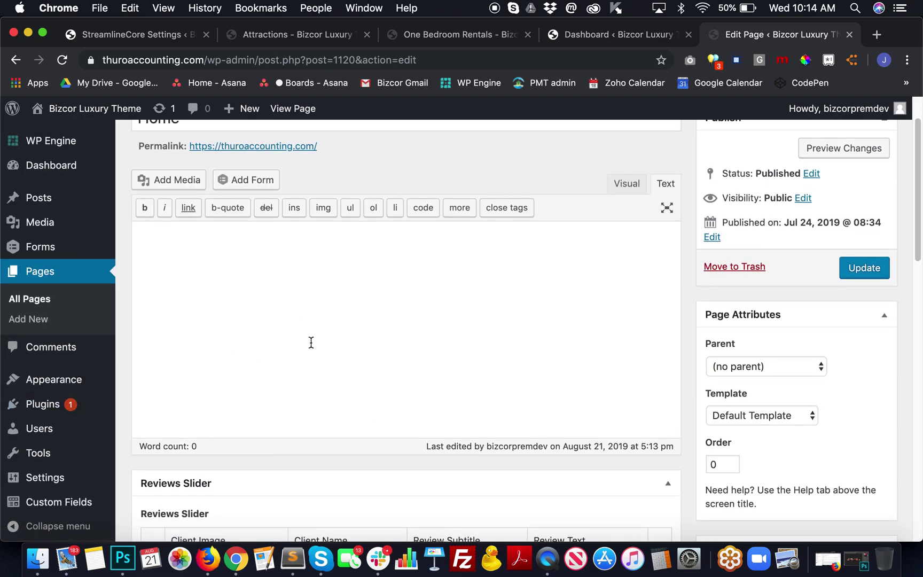
scroll(340, 346, up, 2)
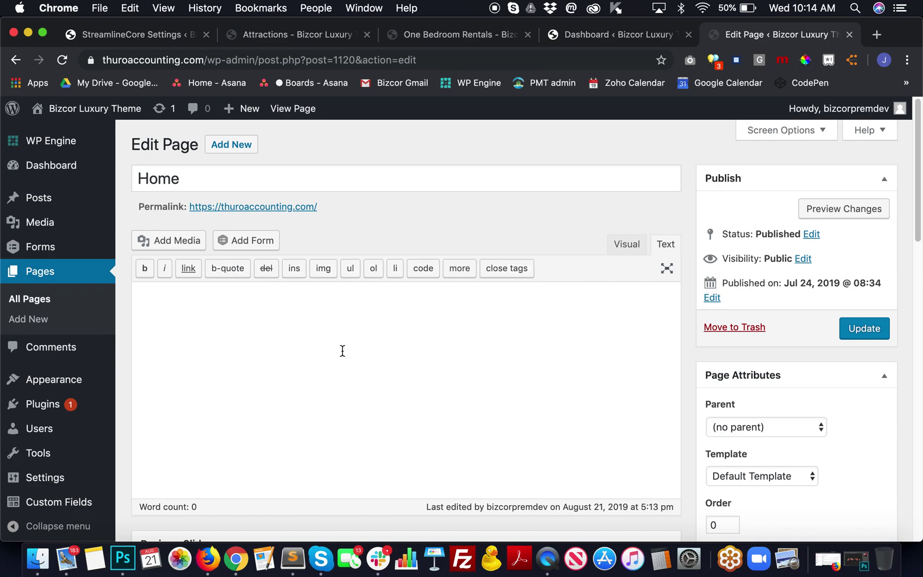
click(623, 249)
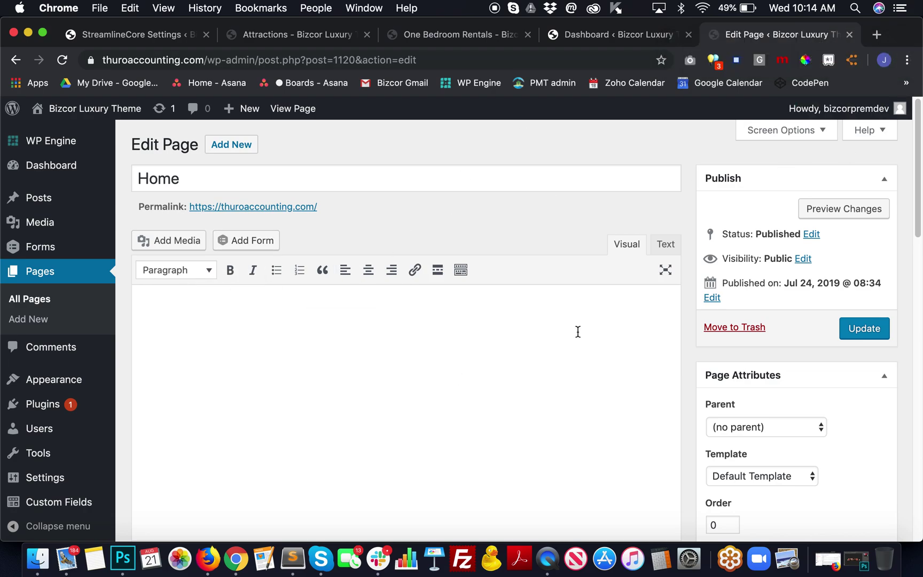
scroll(509, 425, down, 3)
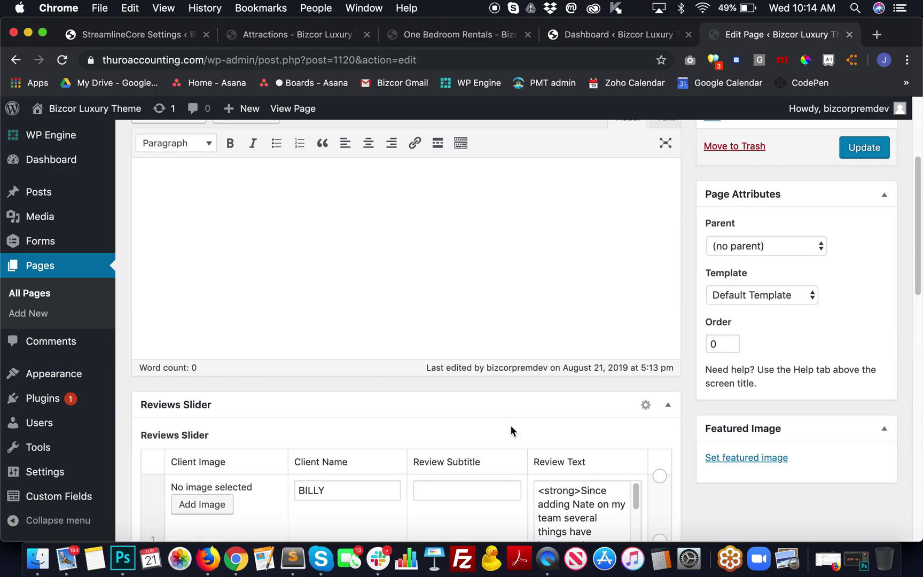
scroll(511, 425, up, 3)
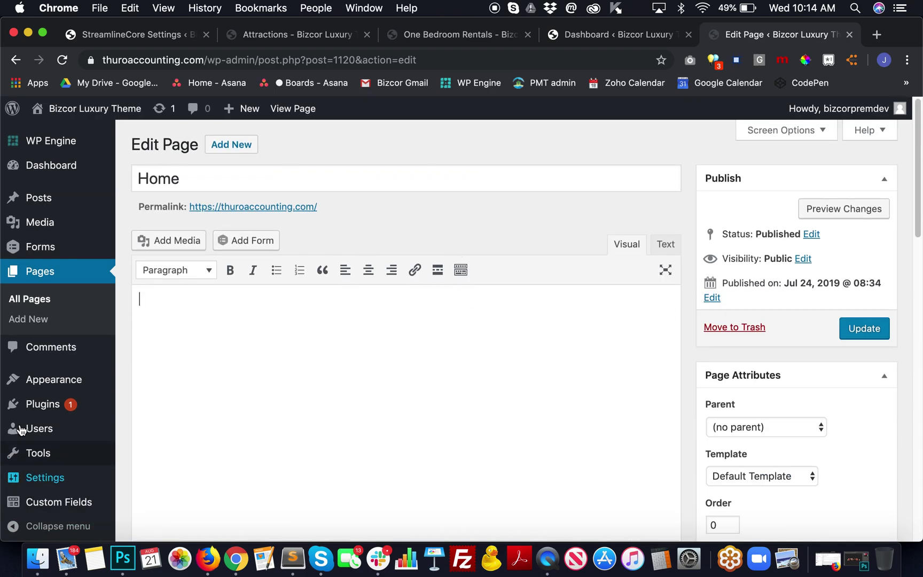
scroll(43, 385, down, 3)
scroll(43, 369, up, 3)
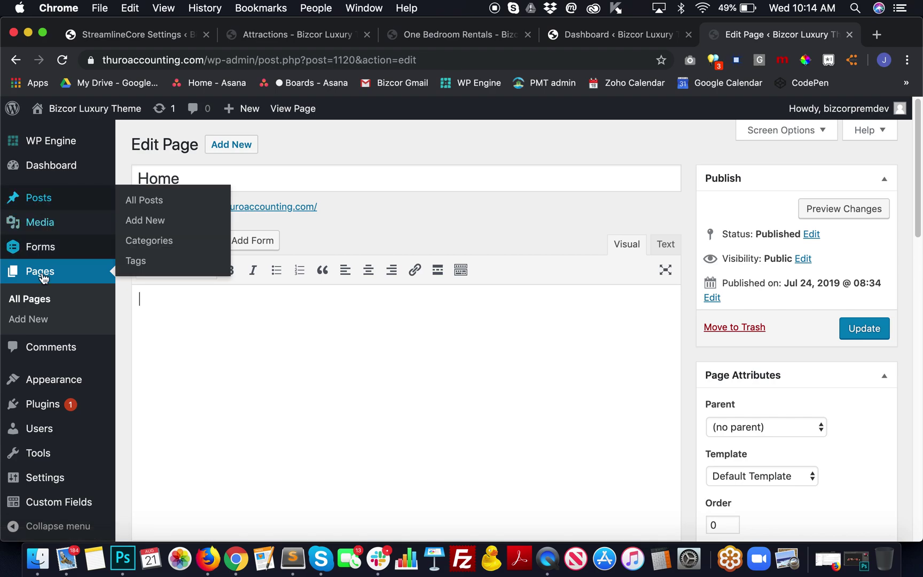
Step: Show the list of all site pages, and open the Media Library to view the uploaded files
click(40, 273)
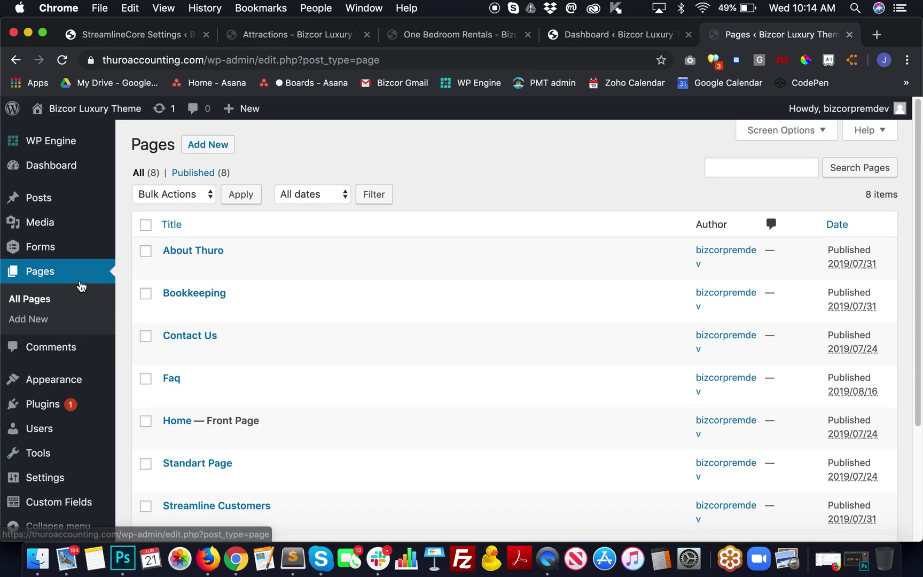
mouse_move(39, 198)
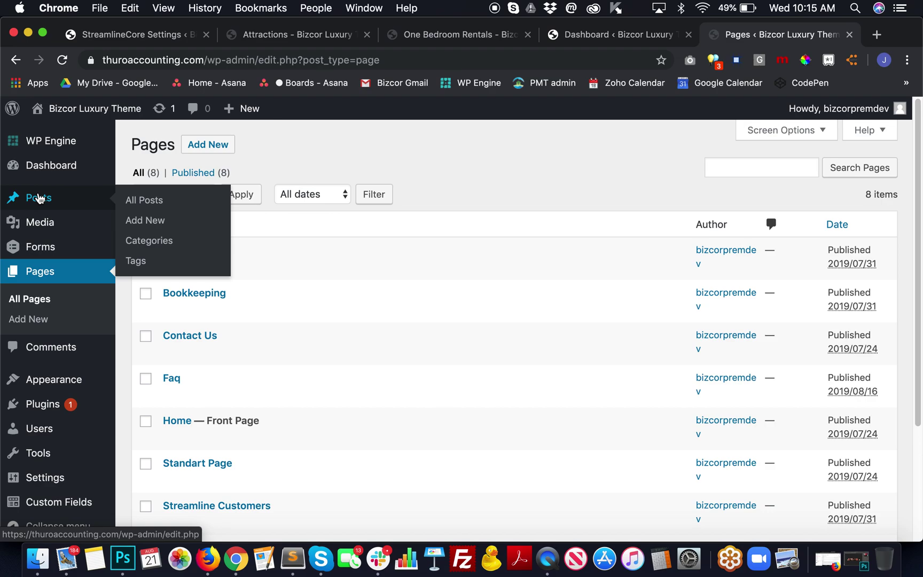
mouse_move(53, 228)
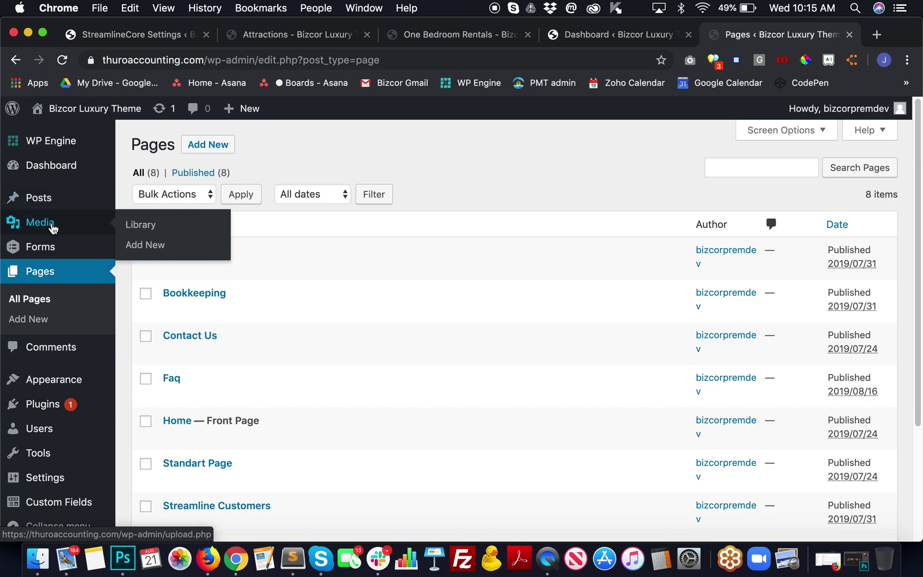
click(53, 228)
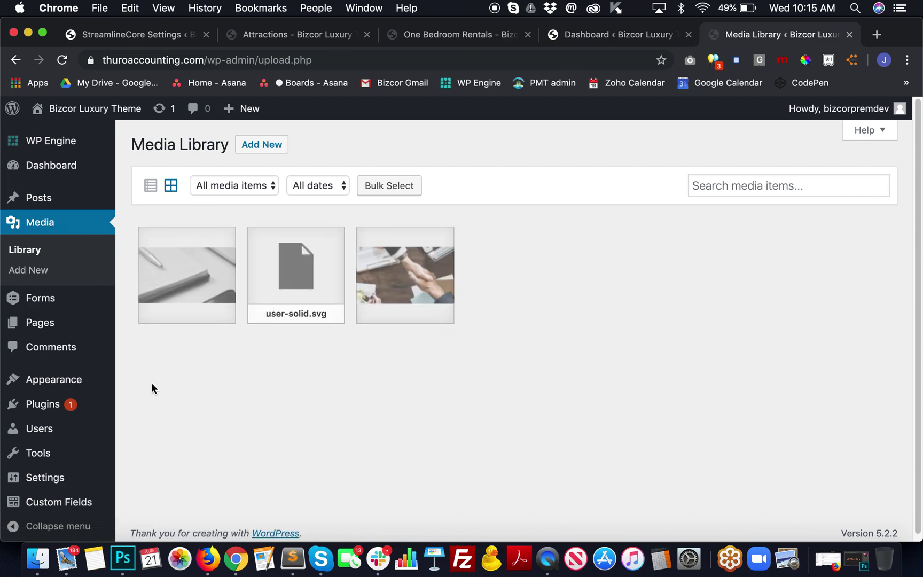
Step: Open the site's list of forms and show the actions available for the Bookkeepping form
mouse_move(109, 383)
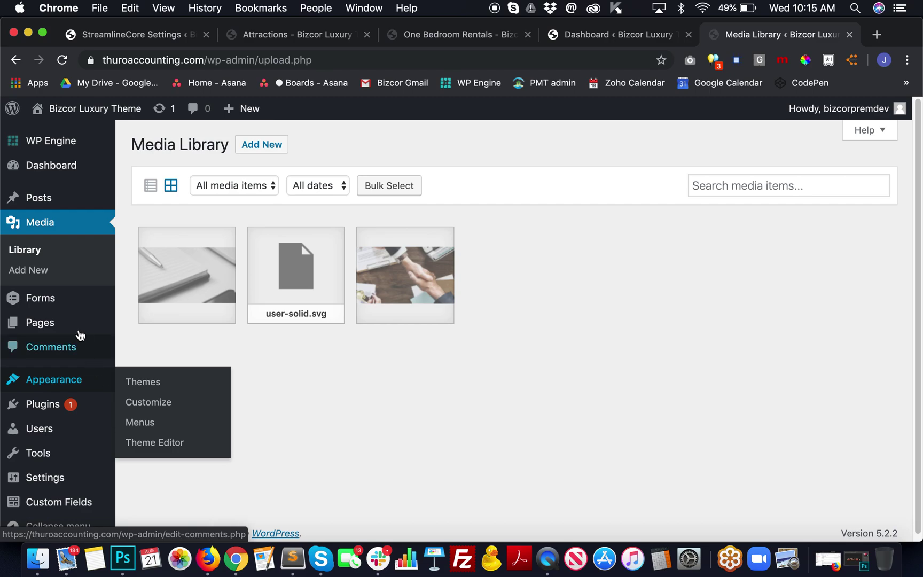
mouse_move(51, 299)
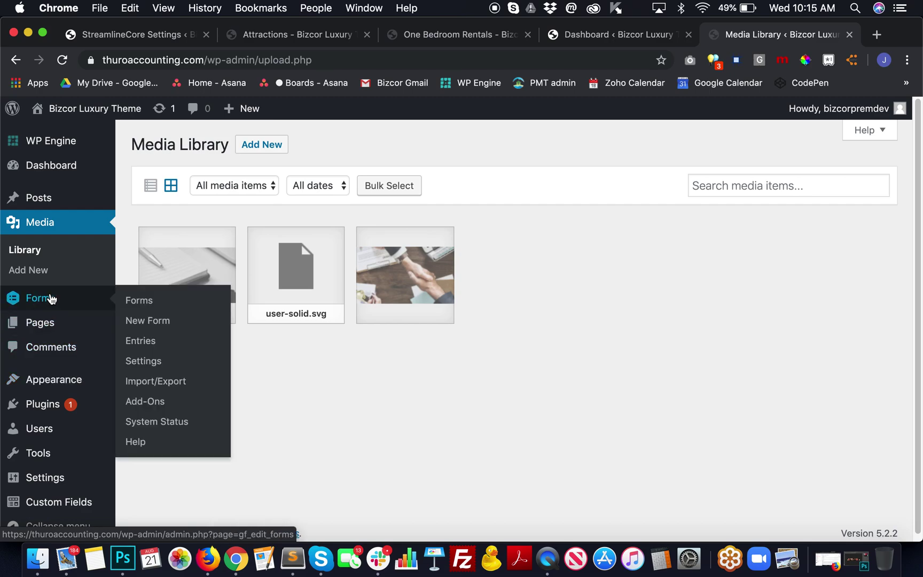
click(51, 299)
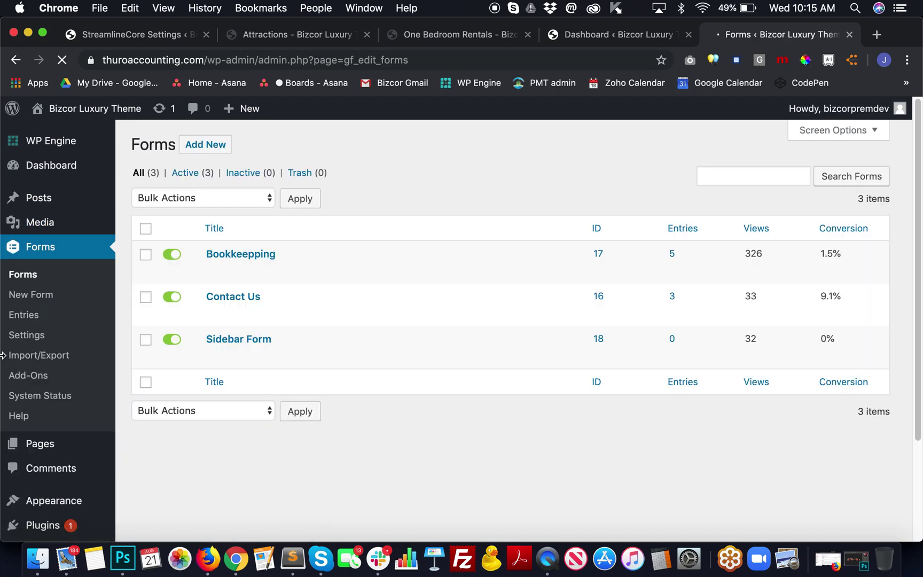
mouse_move(216, 272)
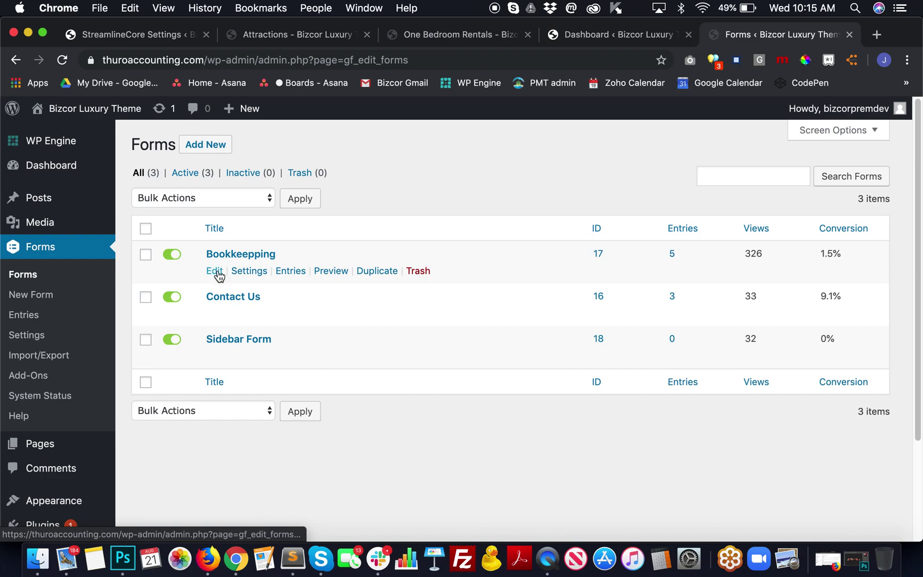
mouse_move(250, 275)
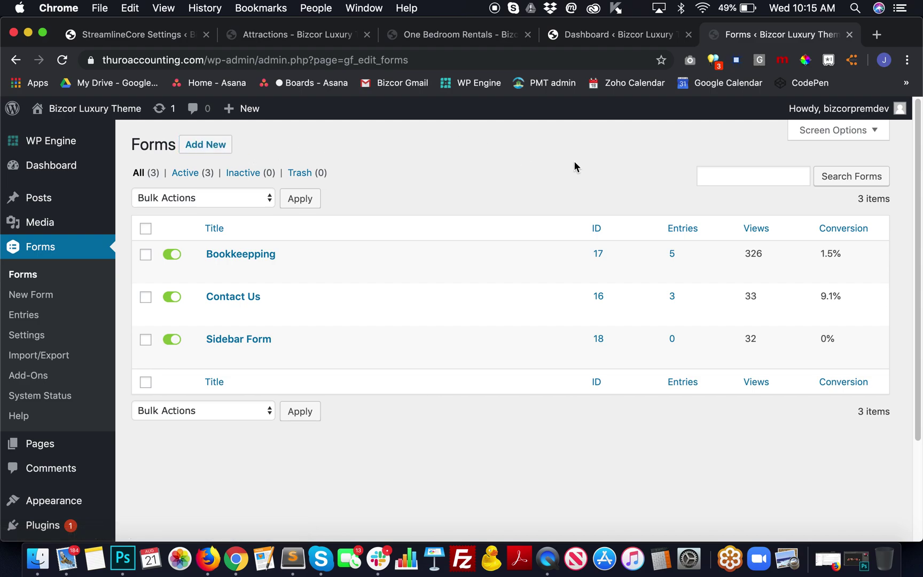
scroll(510, 472, down, 1)
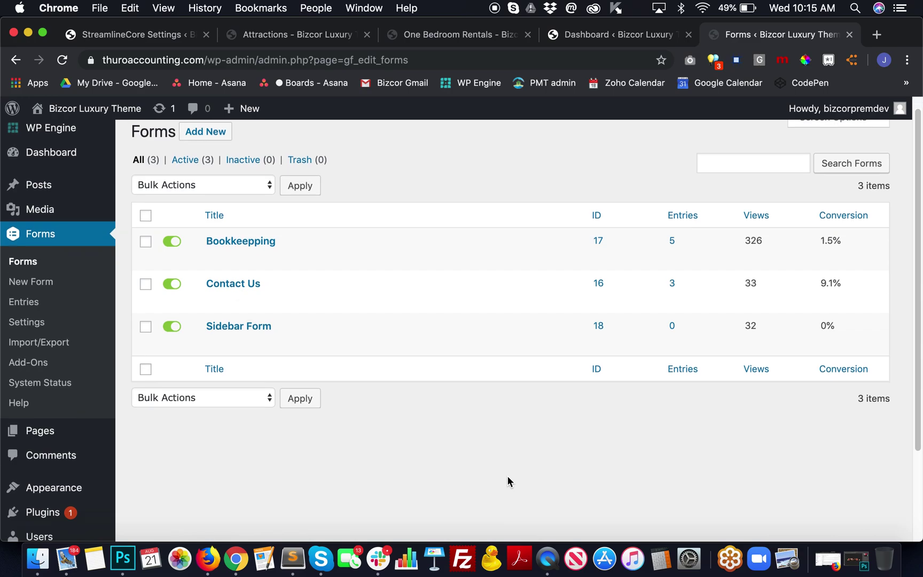
scroll(506, 476, down, 2)
scroll(507, 475, up, 3)
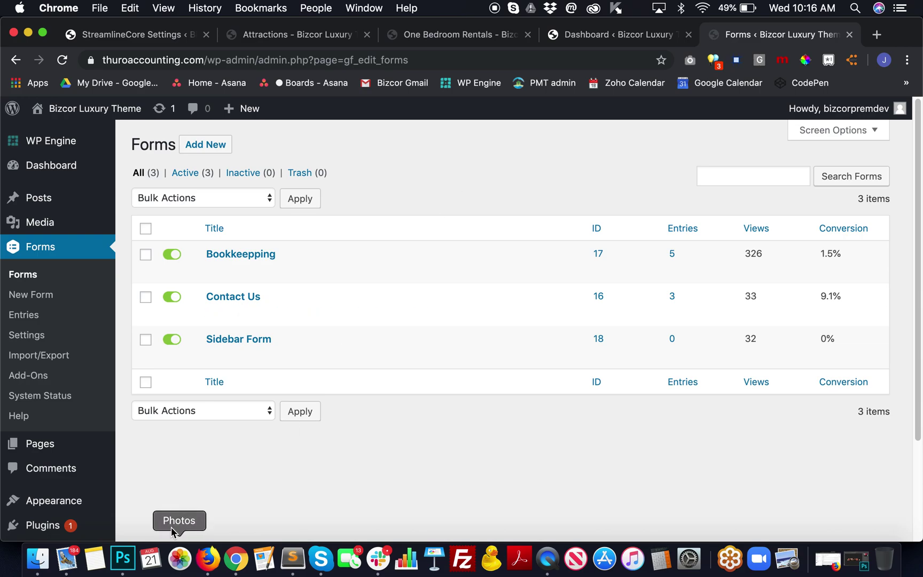
scroll(187, 476, down, 2)
scroll(187, 475, down, 2)
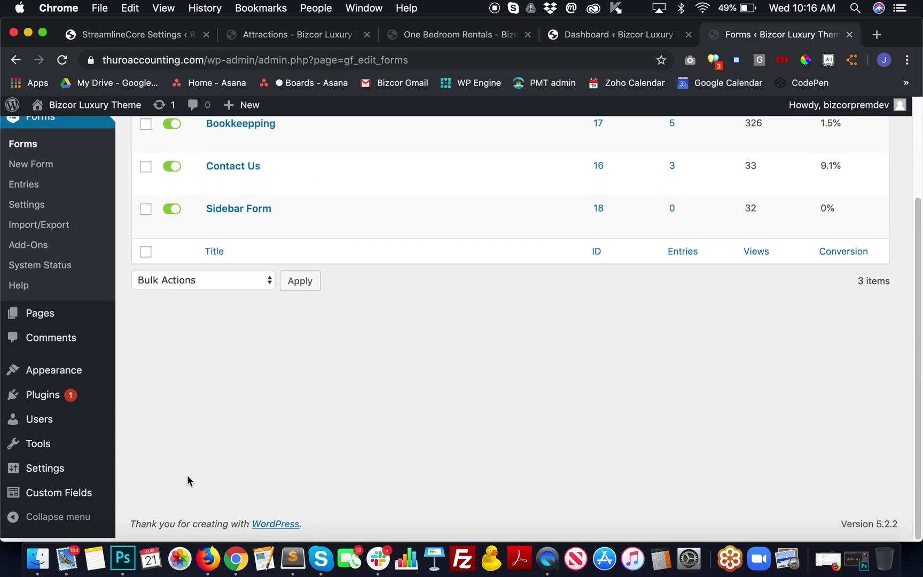
scroll(187, 476, up, 4)
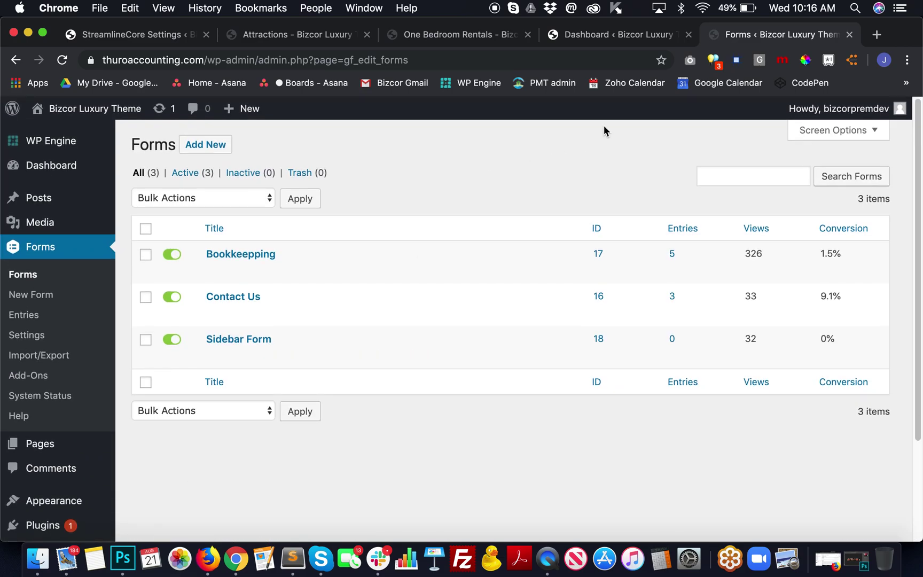